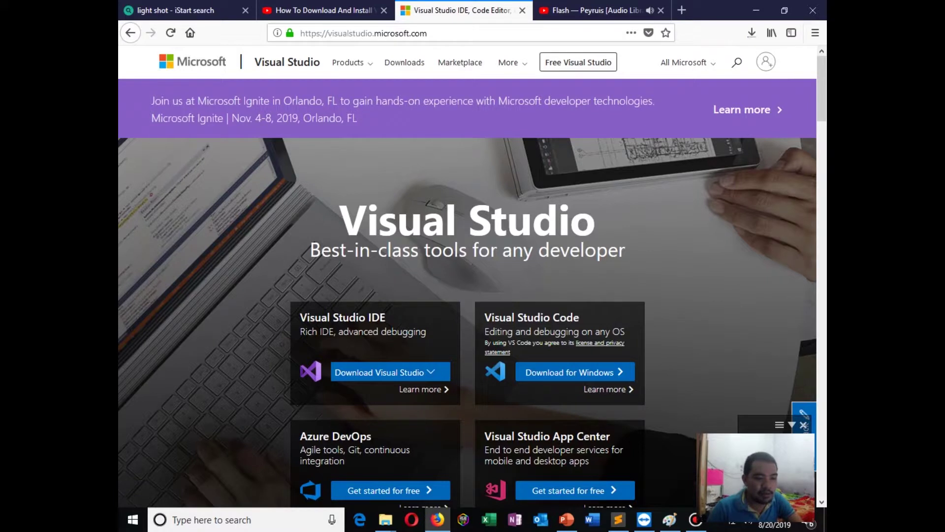
# - Download the Visual Studio Community 2019 installer from the Visual Studio site and run it, agreeing to continue with setup
pyautogui.click(384, 232)
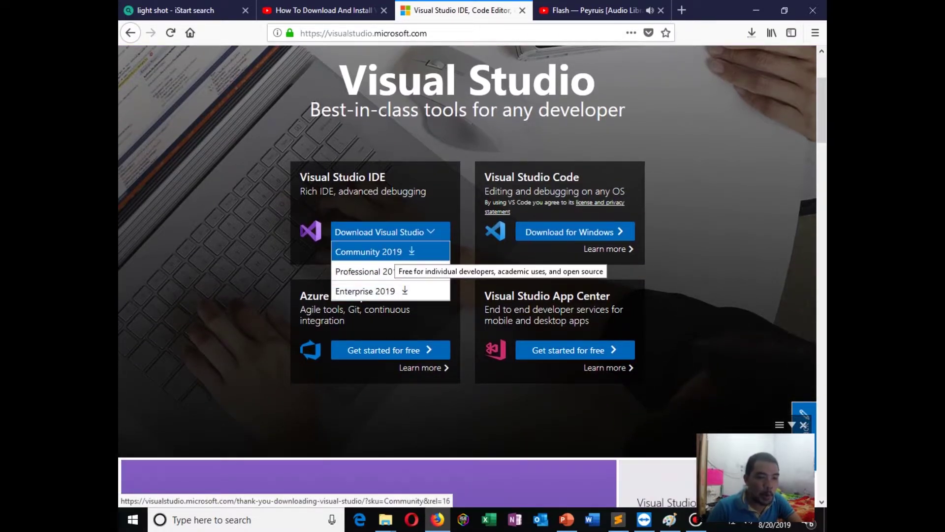
pyautogui.click(394, 253)
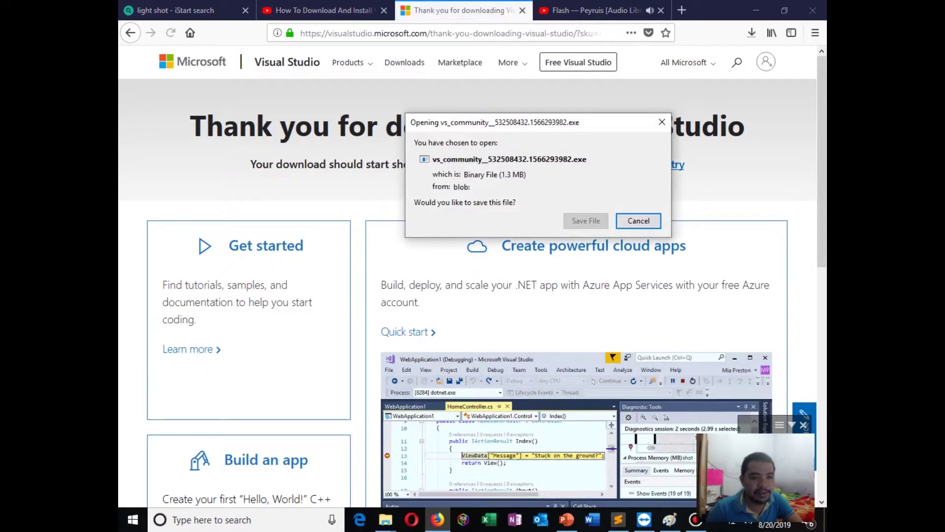
pyautogui.moveTo(428, 187); pyautogui.dragTo(422, 195)
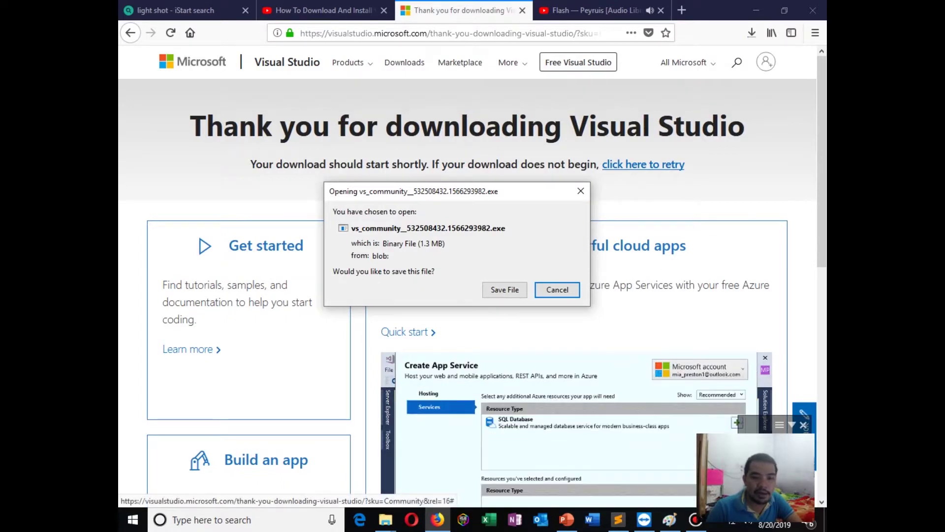
pyautogui.click(505, 289)
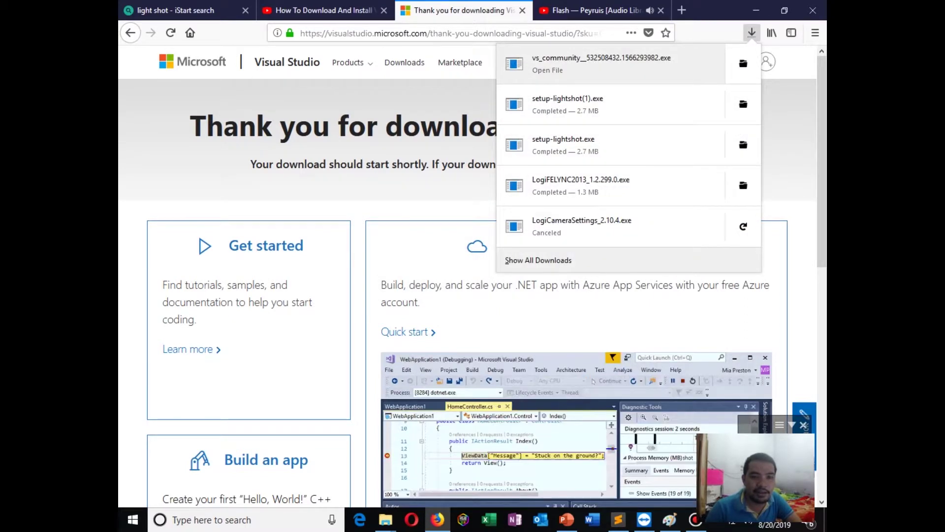
pyautogui.click(601, 64)
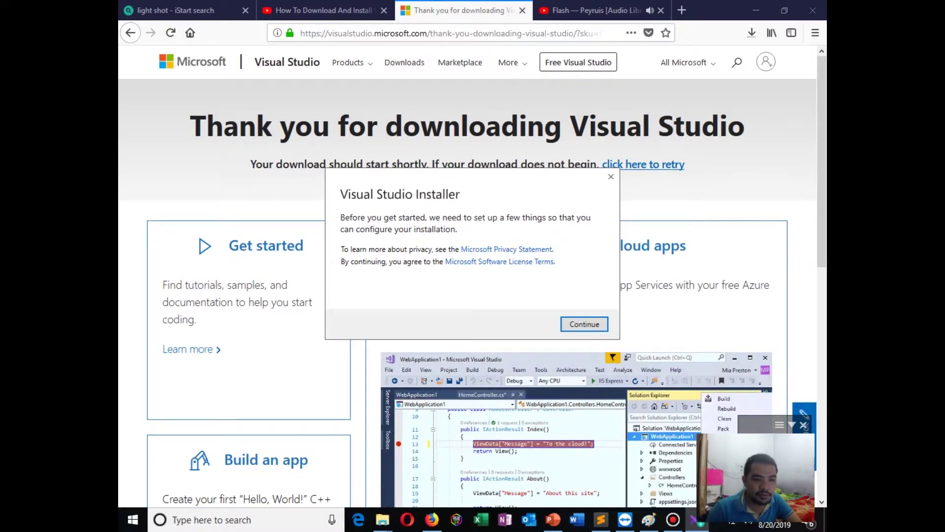
pyautogui.press('Return')
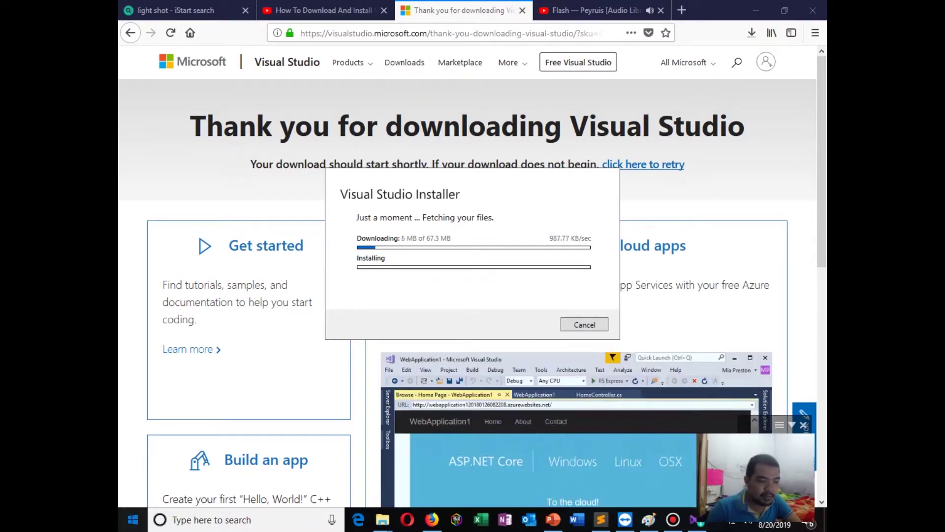
pyautogui.press('super')
pyautogui.rightClick(133, 519)
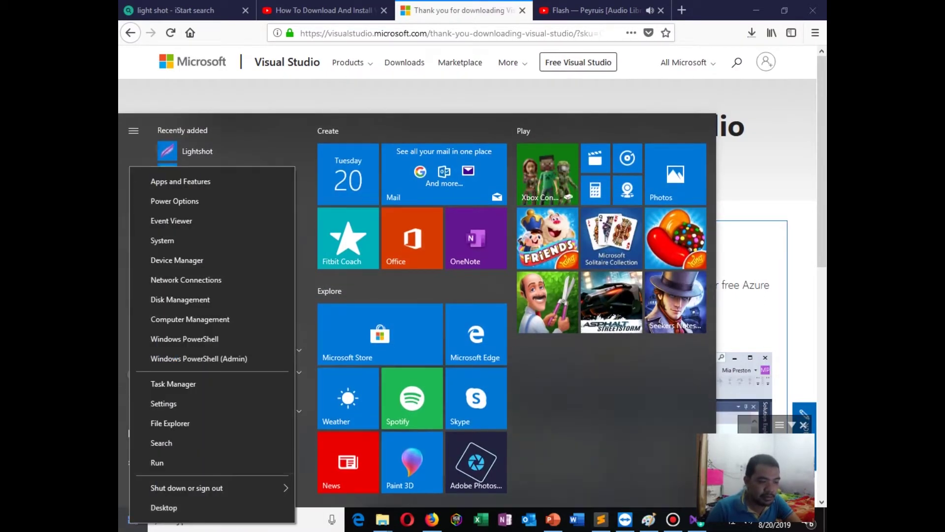
pyautogui.click(133, 519)
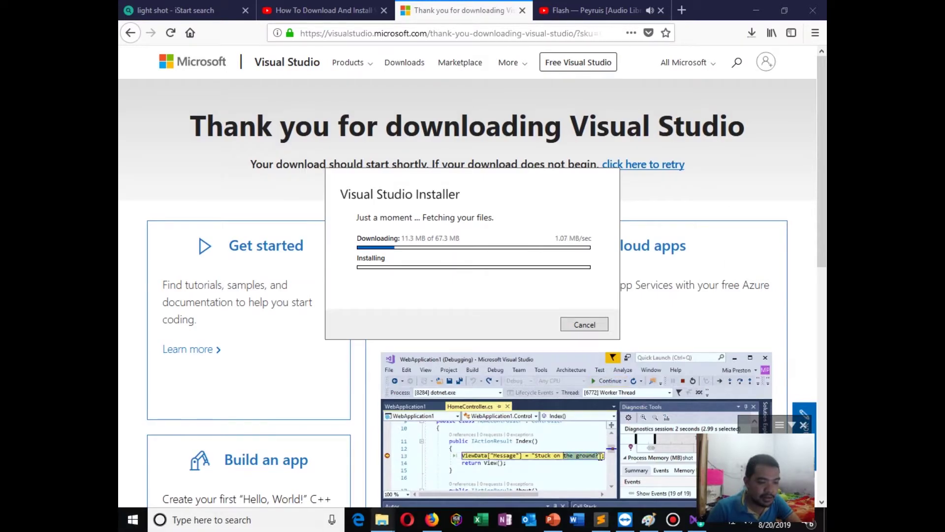
# - View the computer's basic system properties from File Explorer and minimize both windows when done
pyautogui.moveTo(382, 519)
pyautogui.click(319, 453)
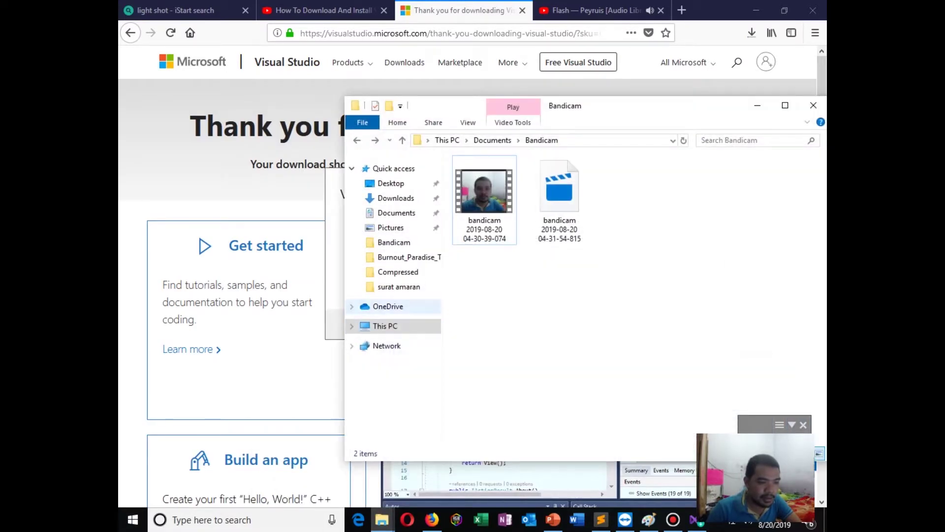
pyautogui.rightClick(384, 326)
pyautogui.click(399, 483)
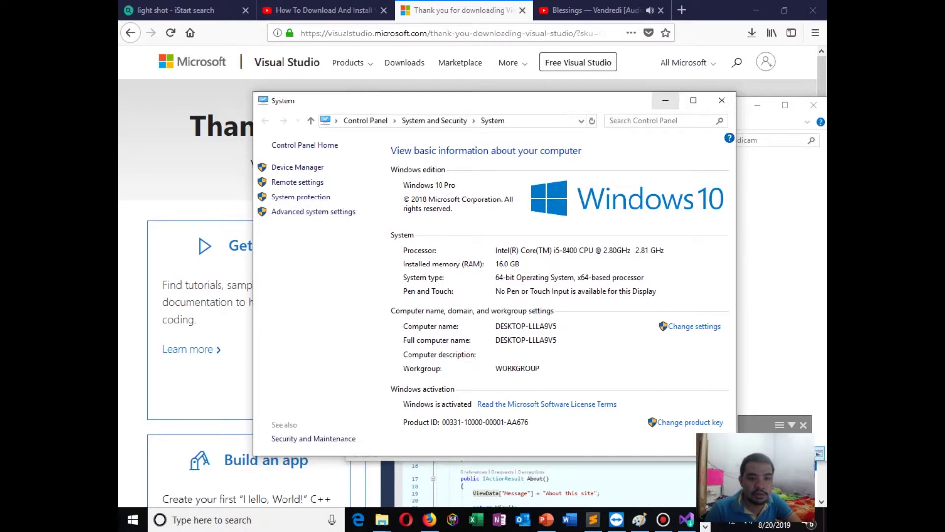
pyautogui.click(666, 101)
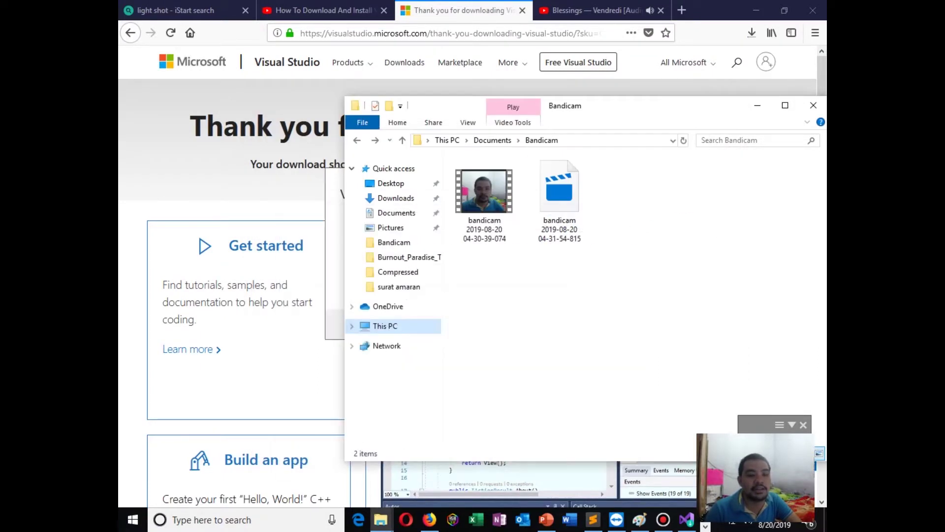
pyautogui.click(757, 104)
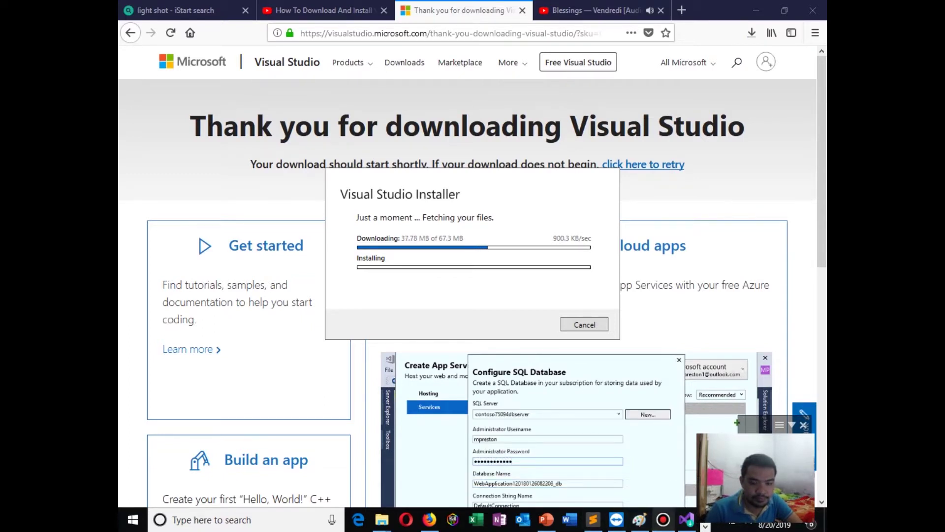
# - Switch to the Visual Studio Installer and select the ASP.NET and web development and .NET desktop development workloads
pyautogui.hotkey('alt', 'Tab')
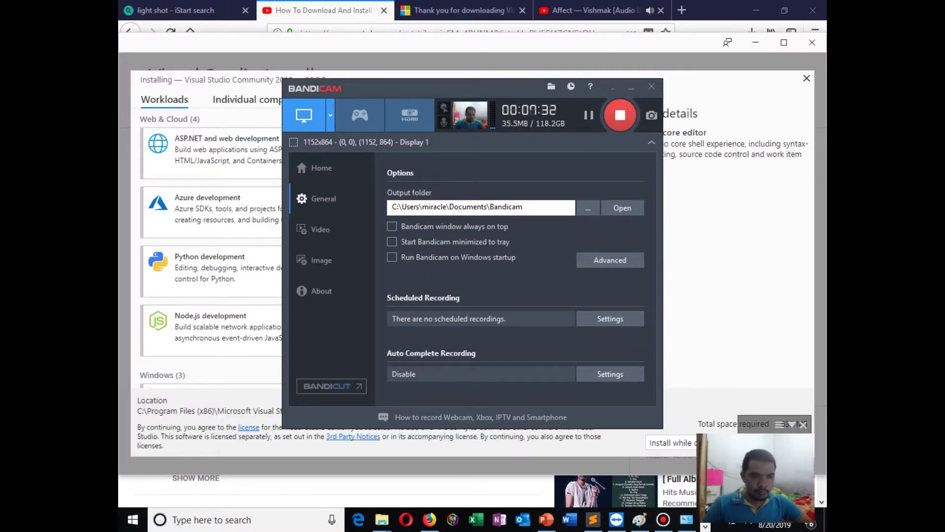
pyautogui.click(361, 520)
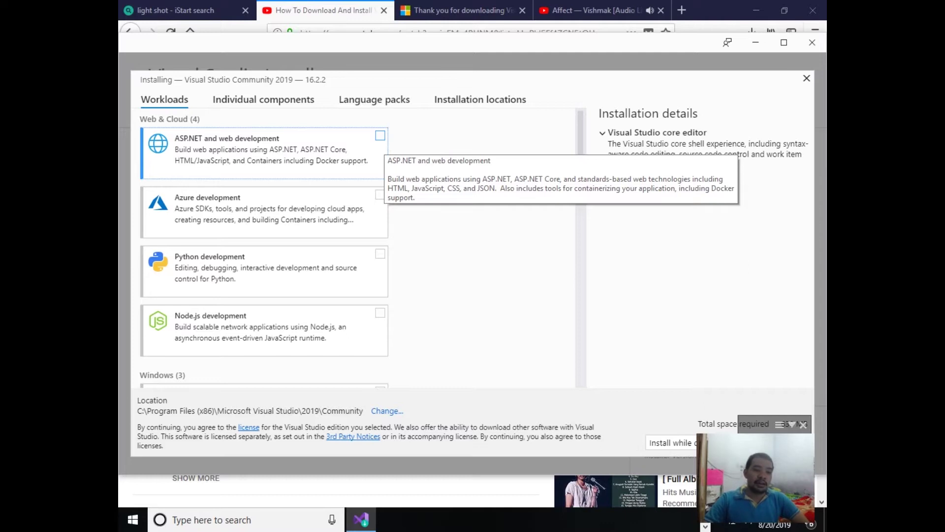
pyautogui.click(380, 136)
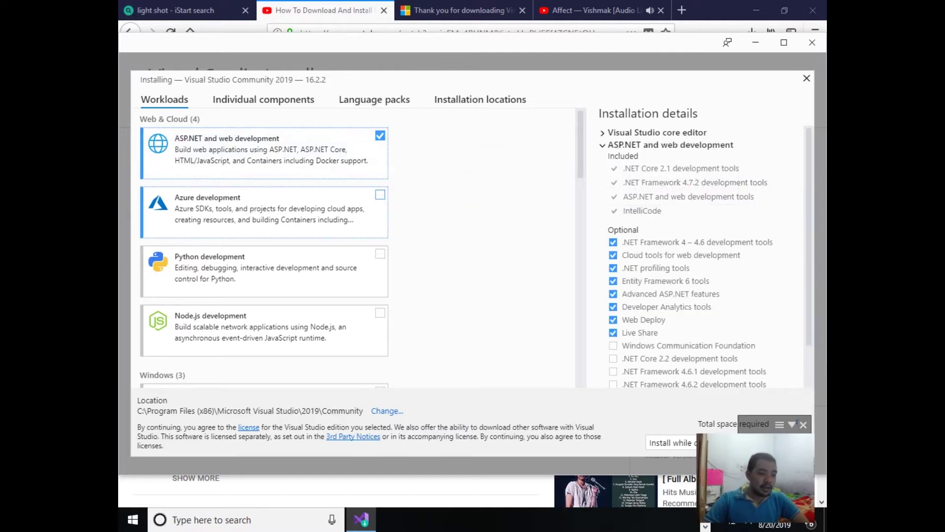
pyautogui.scroll(-5, 361, 249)
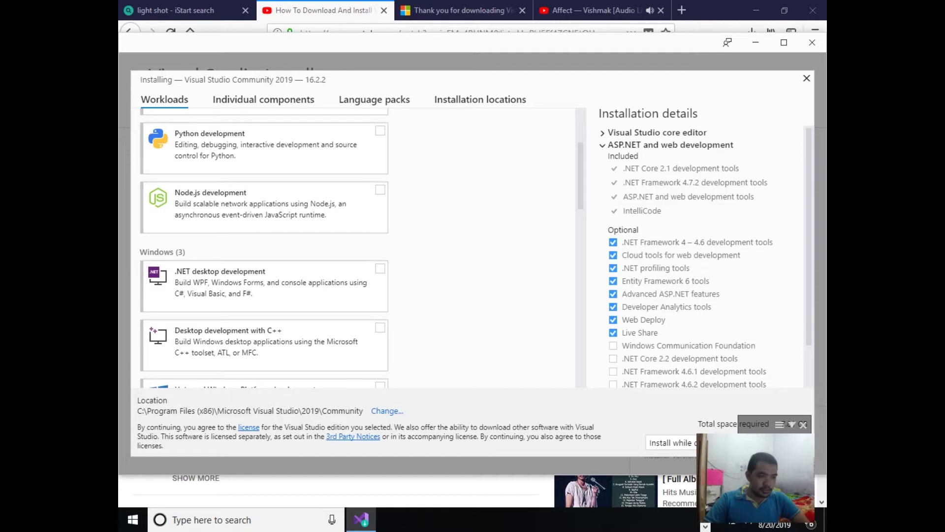
pyautogui.scroll(5, 361, 222)
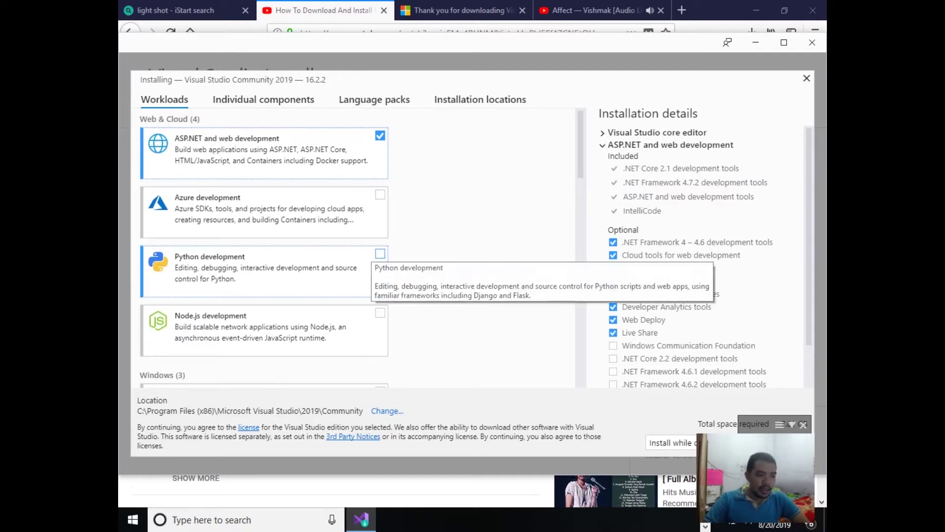
pyautogui.scroll(-3, 374, 266)
pyautogui.scroll(-3, 361, 249)
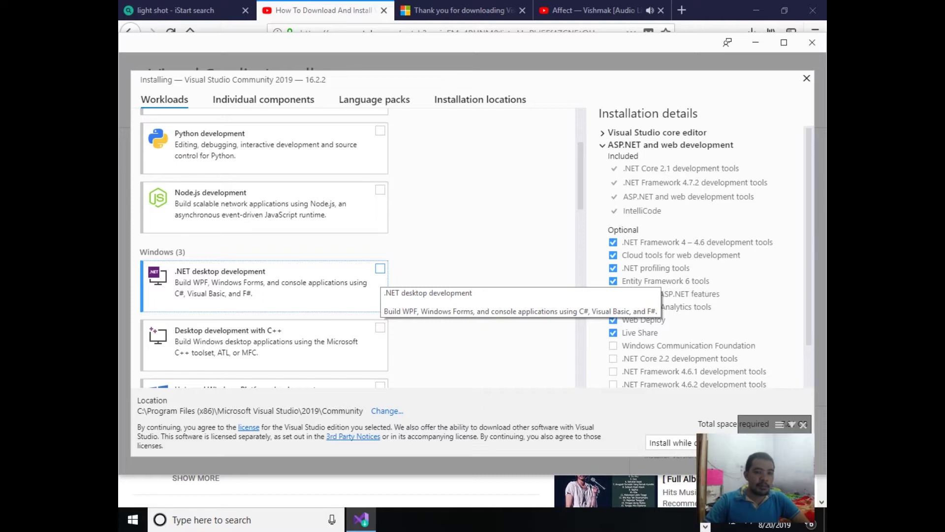
pyautogui.click(380, 268)
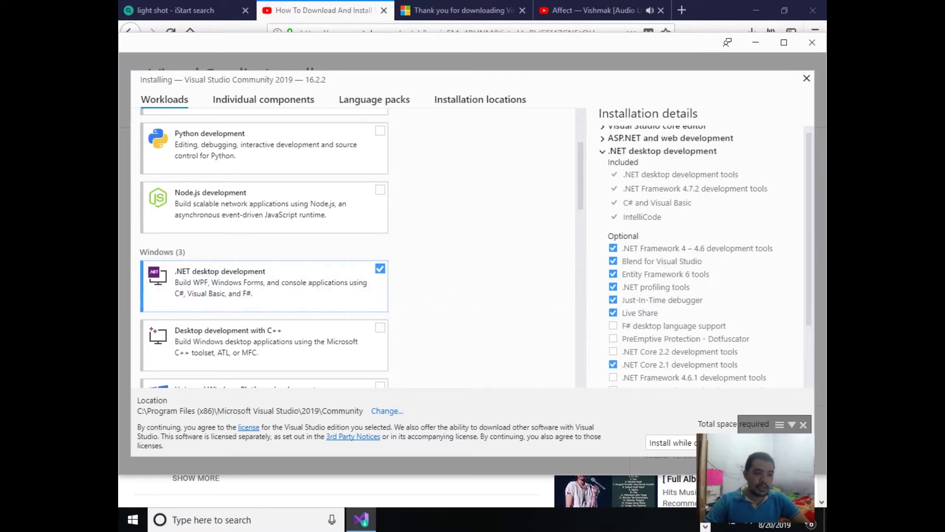
# - Add the Desktop development with C++, Game development with Unity and Mobile development with .NET workloads
pyautogui.scroll(-3, 380, 268)
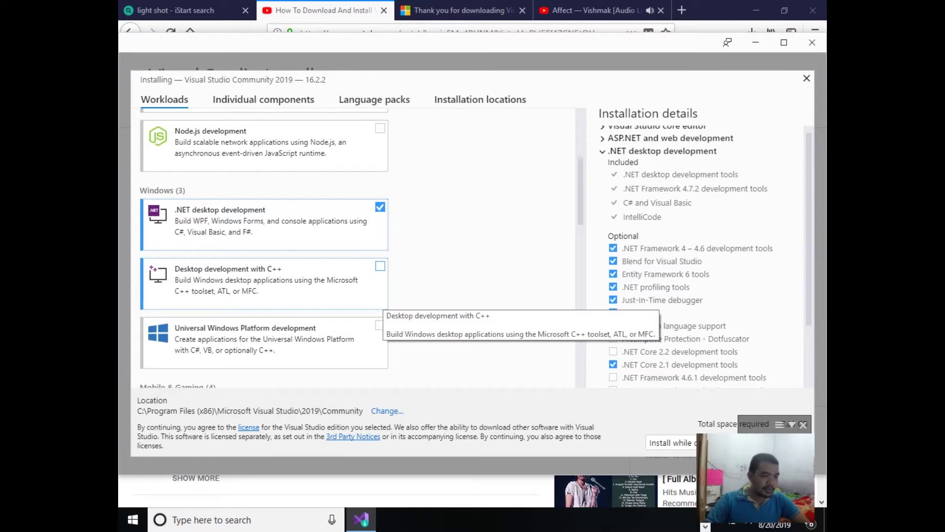
pyautogui.scroll(-6, 380, 268)
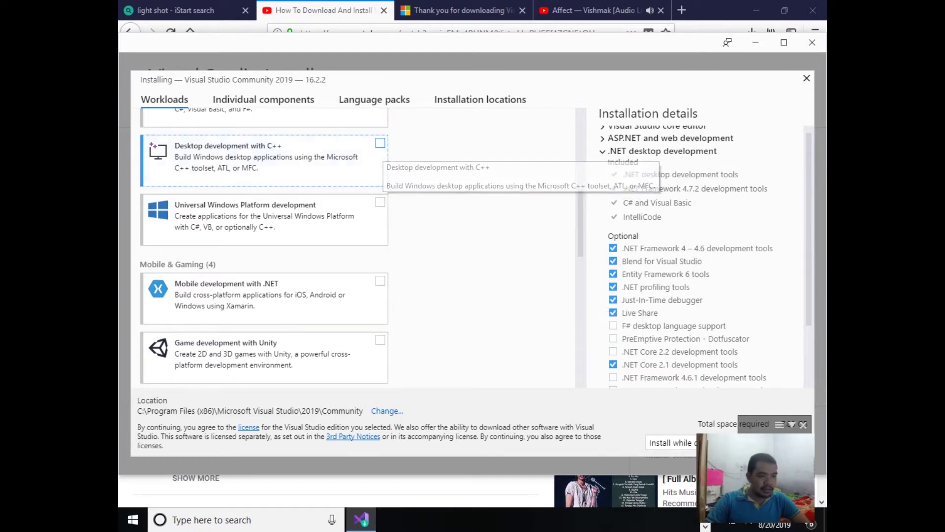
pyautogui.click(380, 143)
pyautogui.scroll(-3, 264, 247)
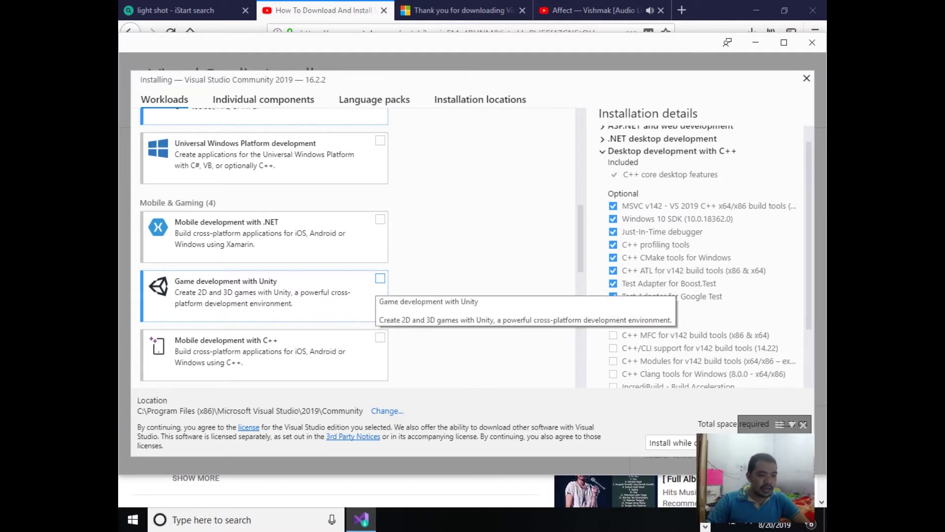
pyautogui.click(380, 278)
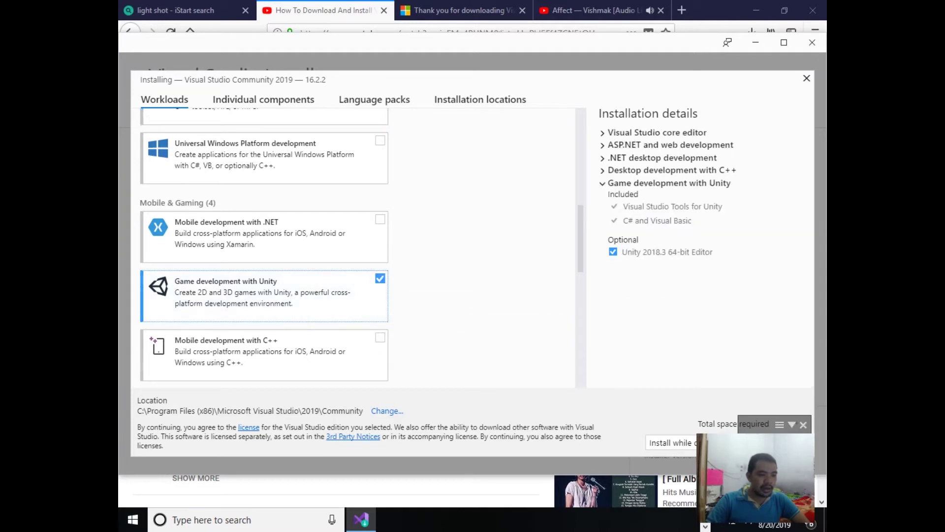
pyautogui.click(381, 219)
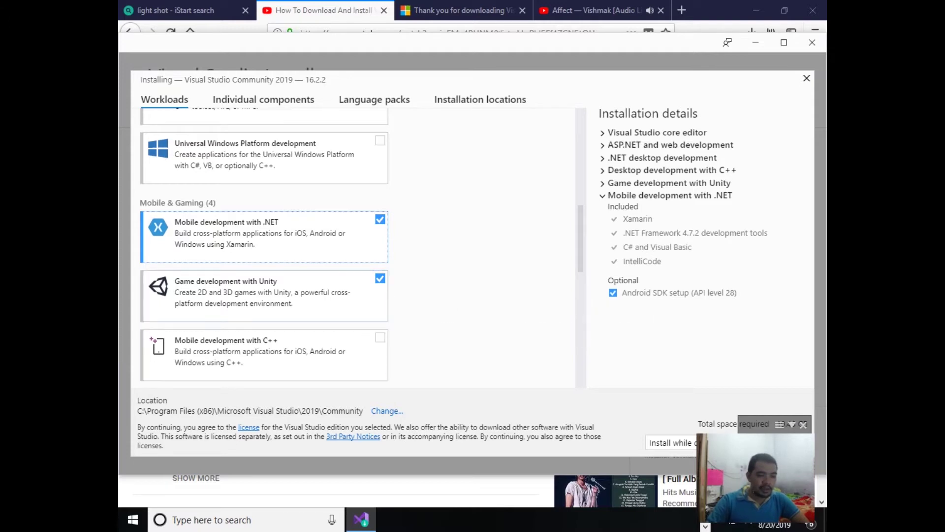
# - Add the Game development with C++ and Data storage and processing workloads to the installation
pyautogui.scroll(-3, 264, 246)
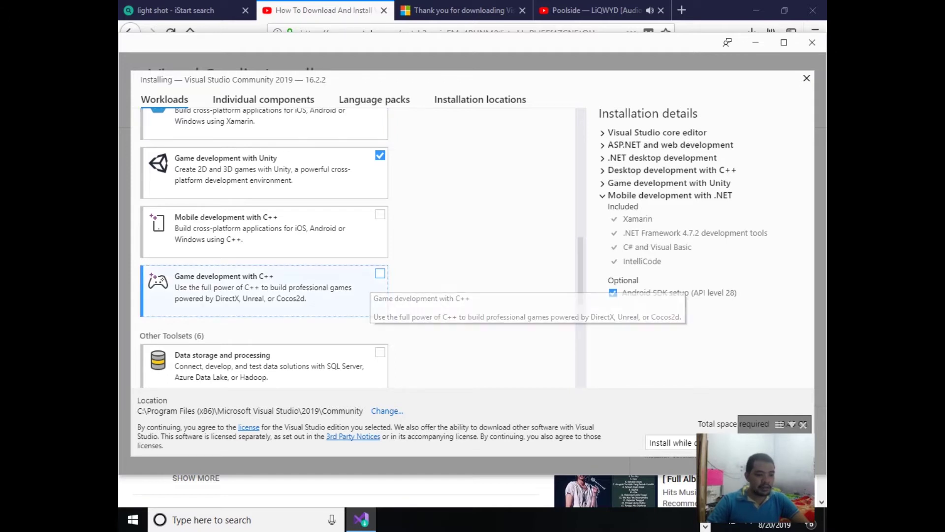
pyautogui.click(374, 283)
pyautogui.scroll(-2, 374, 283)
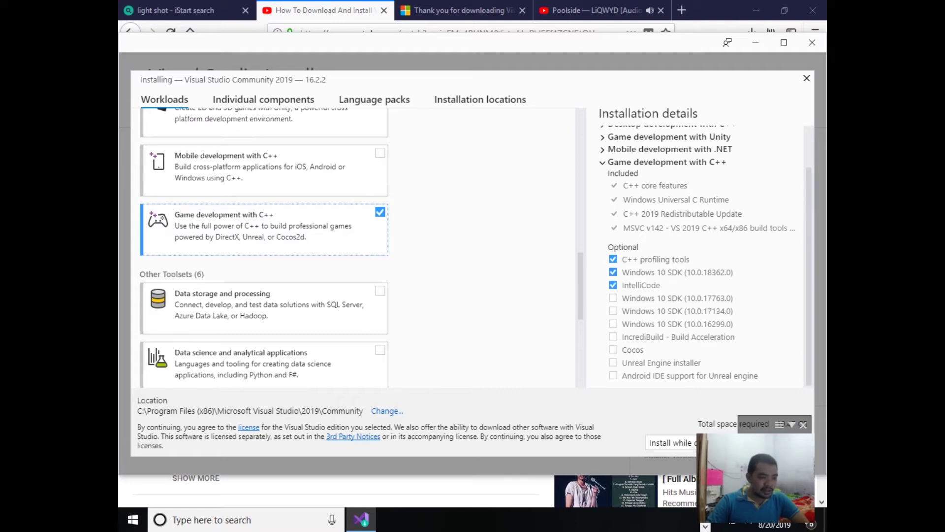
pyautogui.click(380, 291)
# - Review the remaining Other Toolsets workloads and add Data science and analytical applications
pyautogui.scroll(-5, 362, 248)
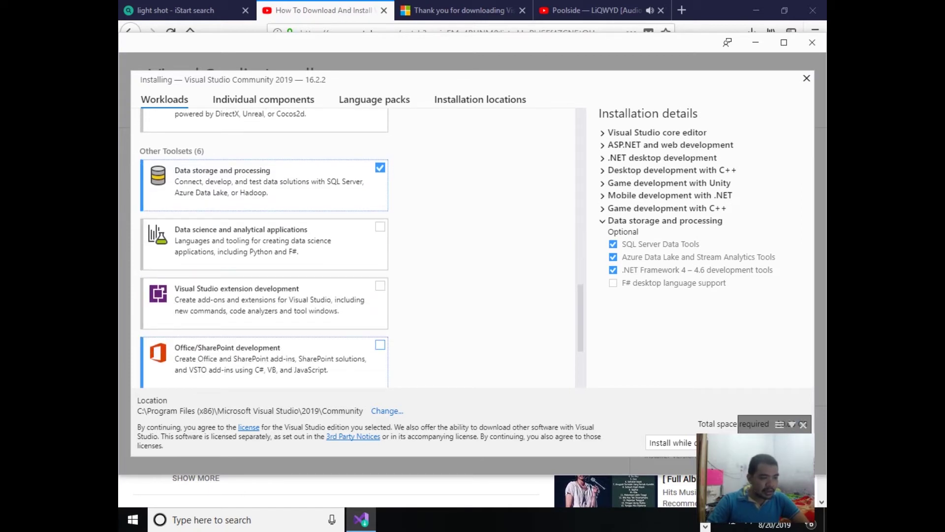
pyautogui.scroll(-2, 263, 247)
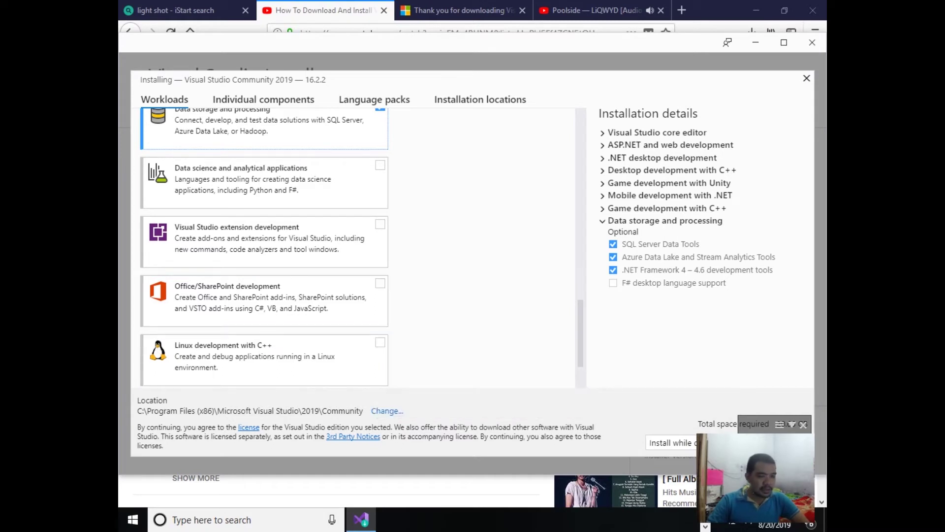
pyautogui.scroll(-3, 264, 246)
pyautogui.scroll(7, 264, 247)
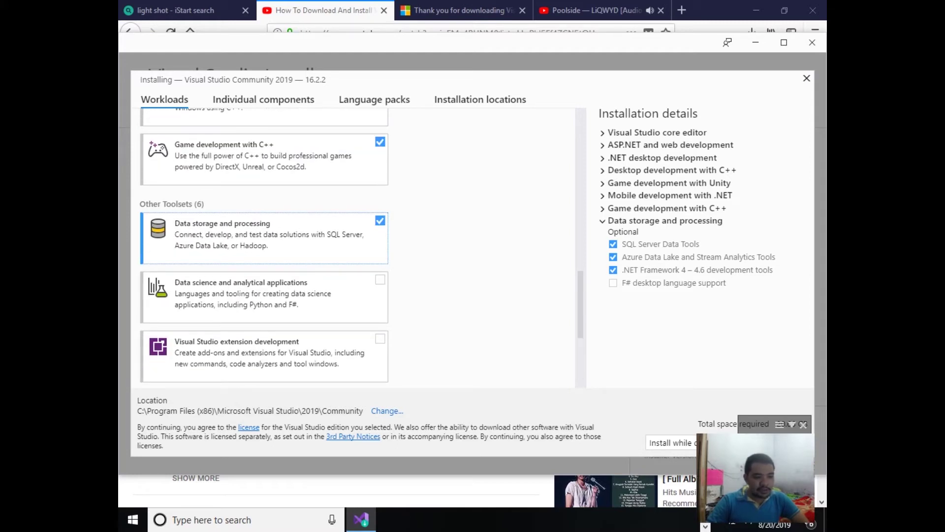
pyautogui.scroll(-1, 264, 246)
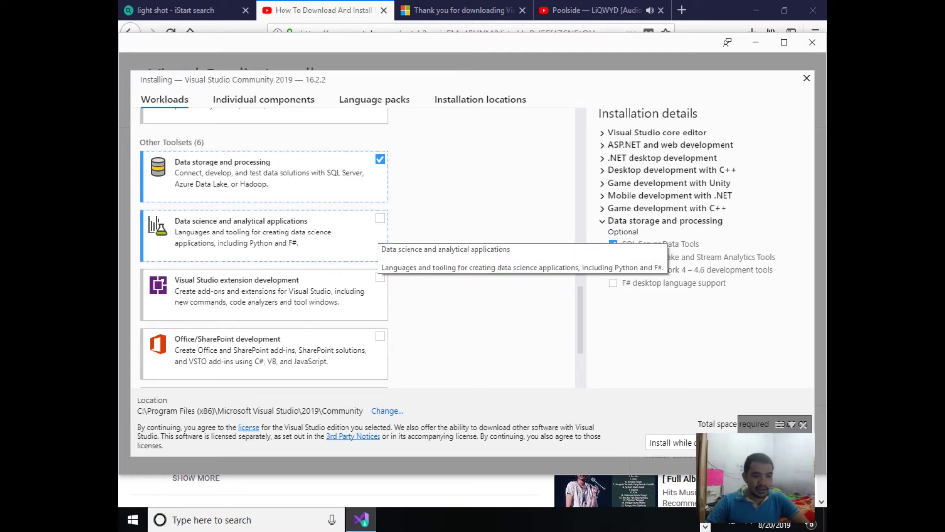
pyautogui.click(379, 232)
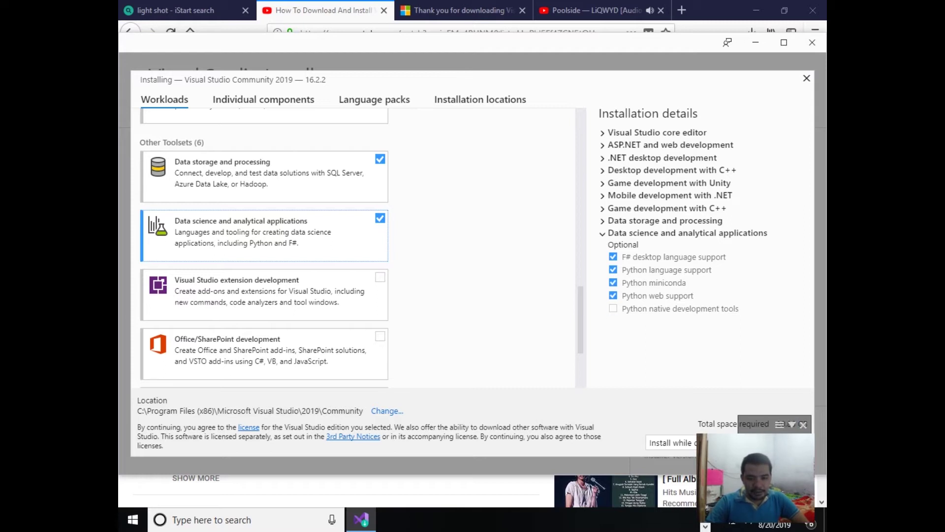
# - Change the install mode to "Download all, then install" and set it back to "Install while downloading"
pyautogui.click(669, 442)
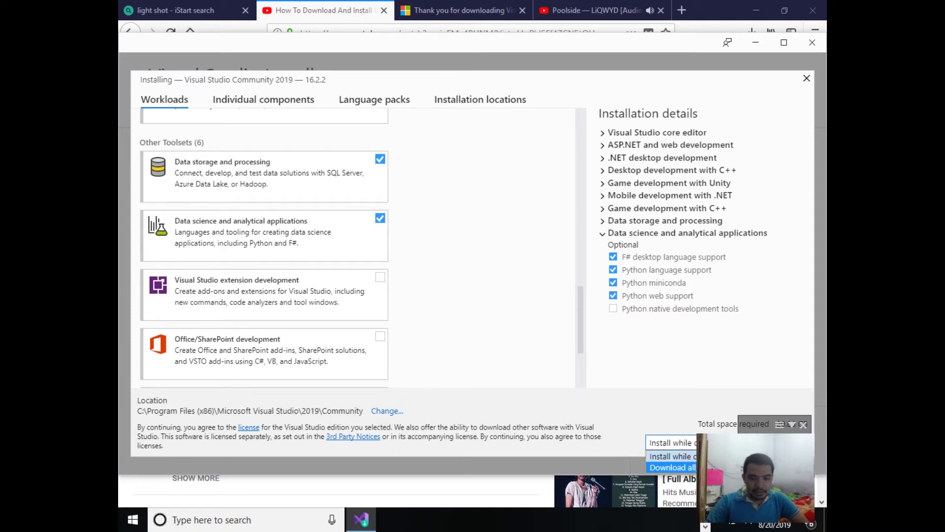
pyautogui.click(672, 468)
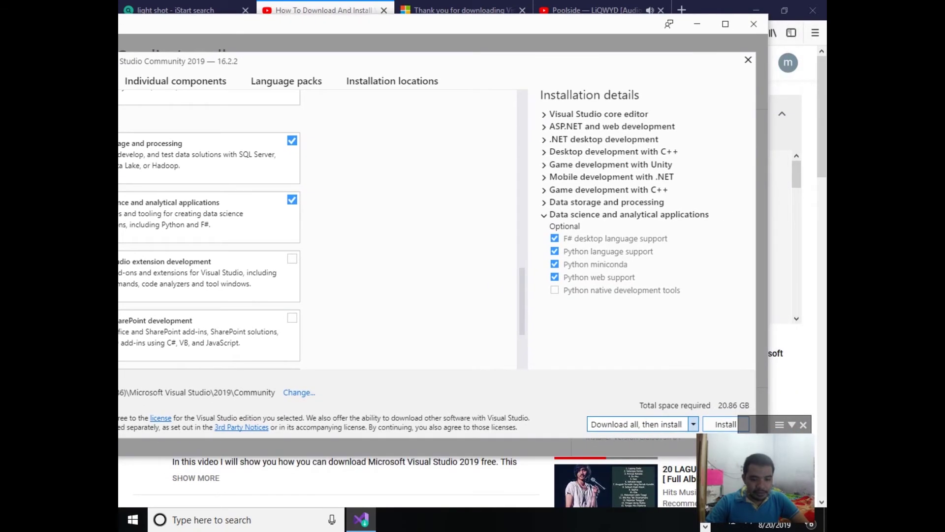
pyautogui.hotkey('alt', 'Down')
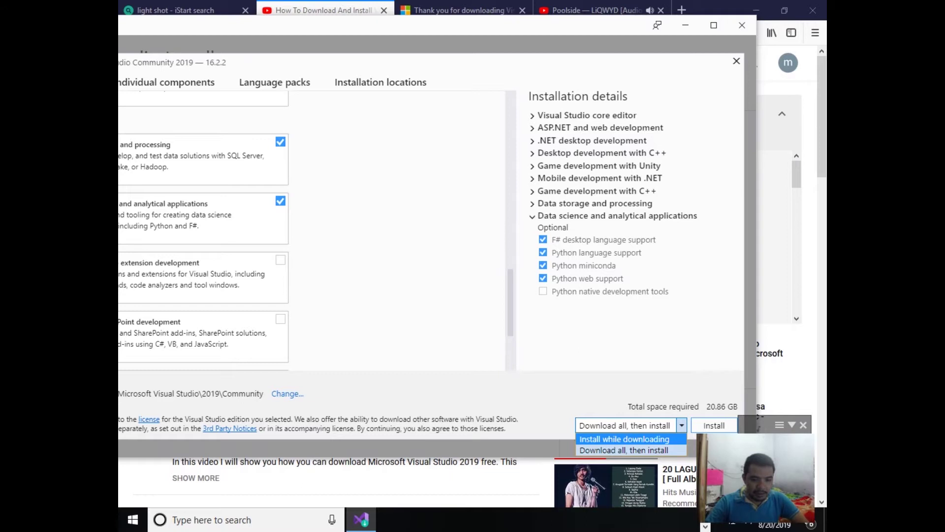
pyautogui.press('Return')
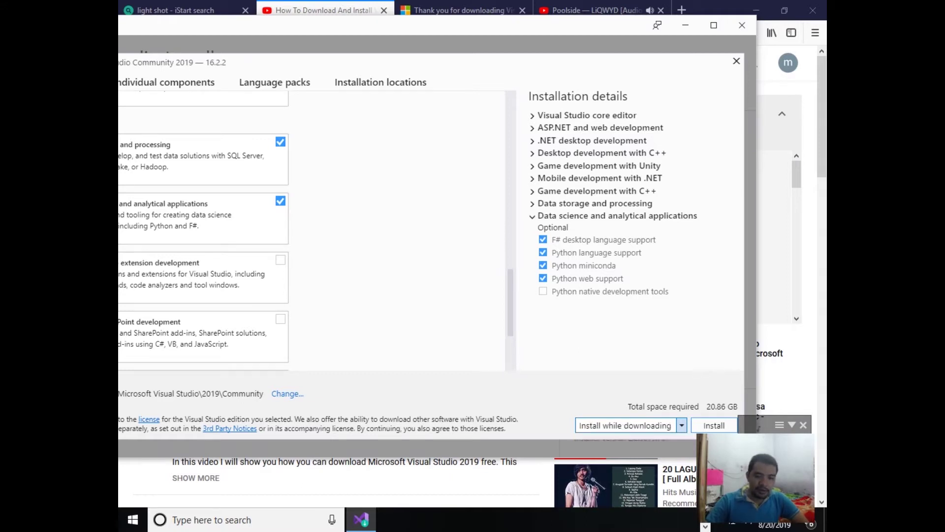
# - Start installing Visual Studio Community 2019 with the selected workloads, installing while downloading
pyautogui.press('Tab')
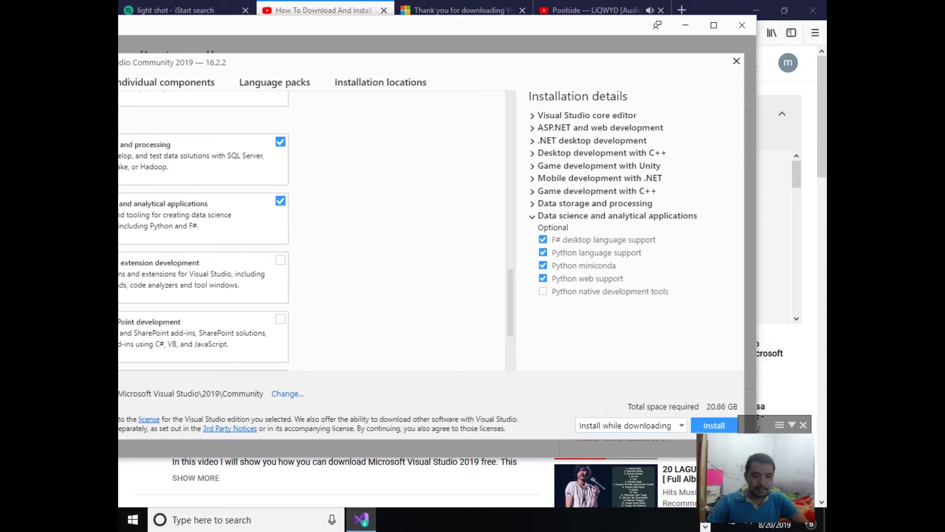
pyautogui.press('Return')
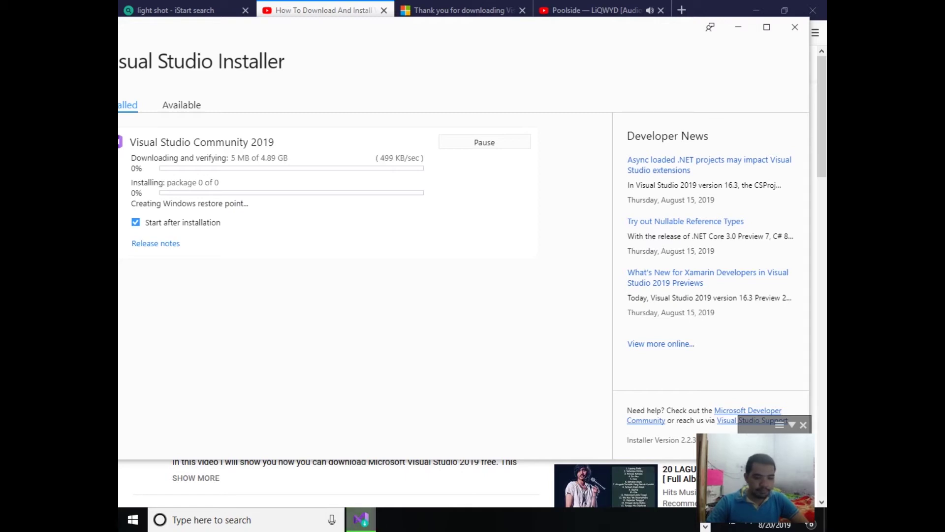
pyautogui.hotkey('alt', 'Tab')
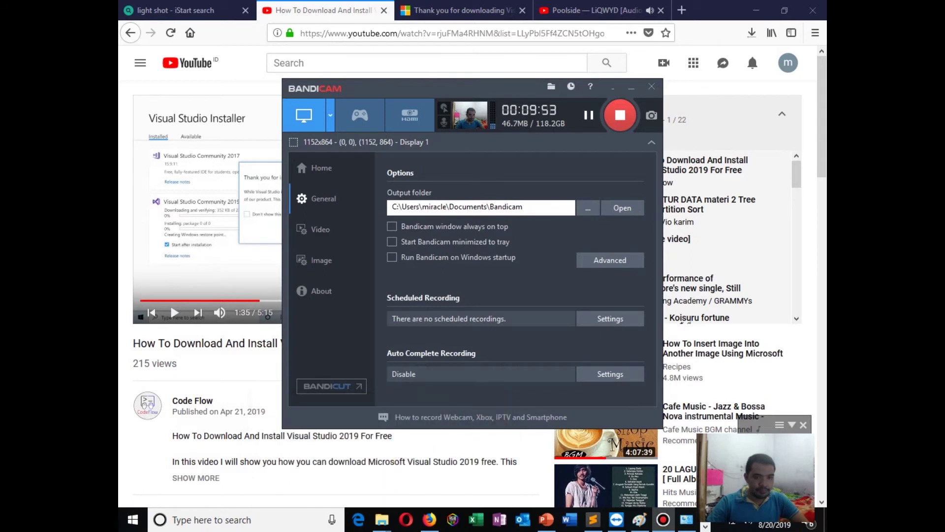
pyautogui.hotkey('alt', 'Tab')
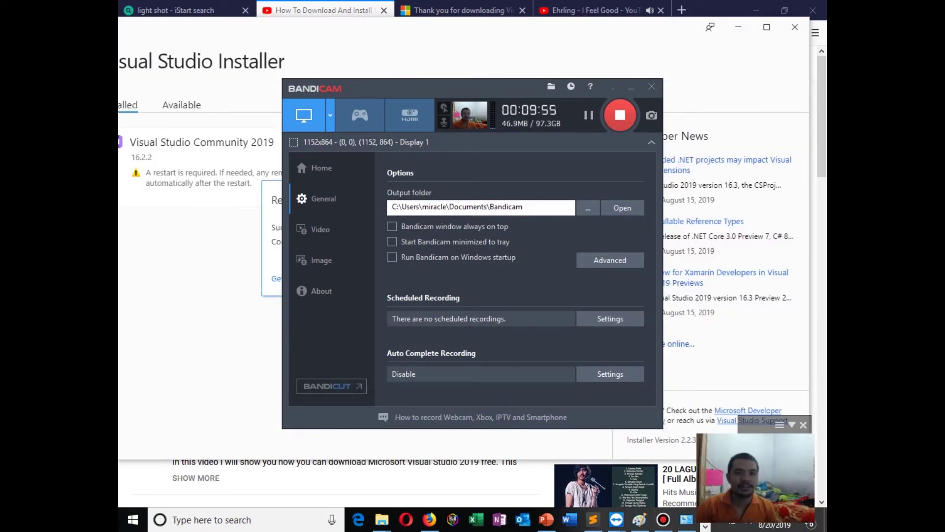
# - Return to the Visual Studio Installer and postpone the computer restart it requires
pyautogui.hotkey('alt', 'Tab')
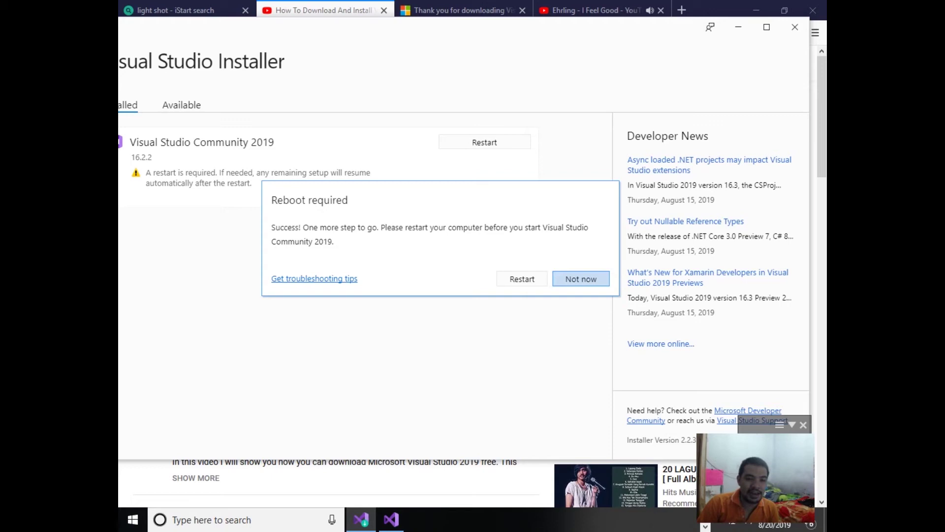
pyautogui.click(581, 279)
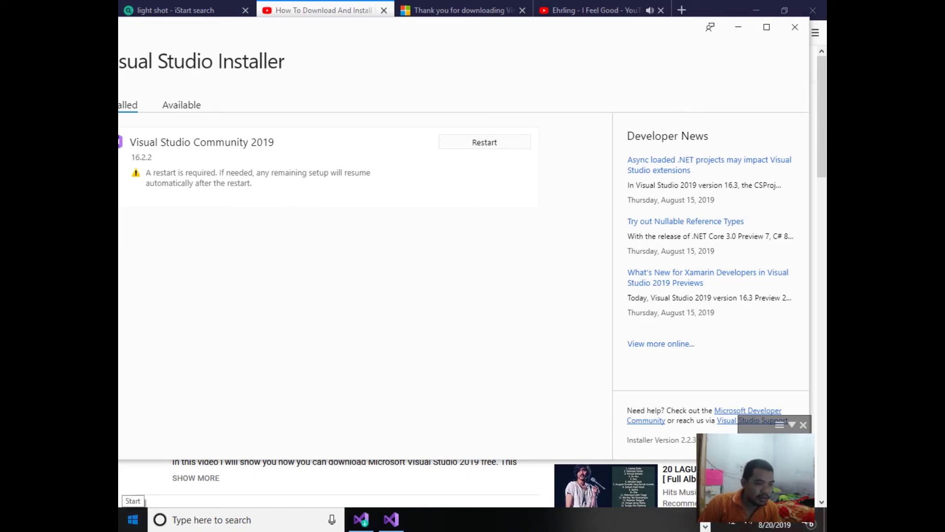
# - Find Visual Studio 2019 by searching Windows for "visu" and launch it
pyautogui.click(133, 519)
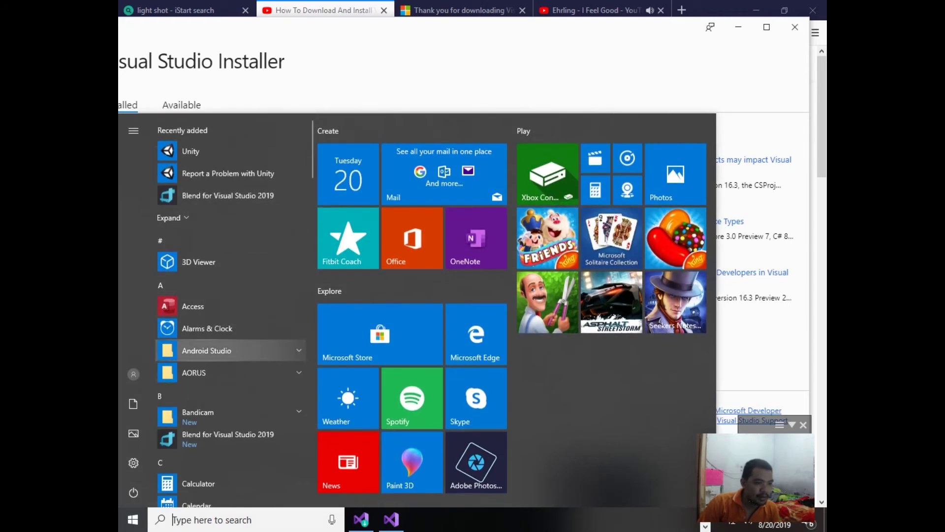
pyautogui.scroll(-3, 227, 354)
pyautogui.scroll(1, 227, 374)
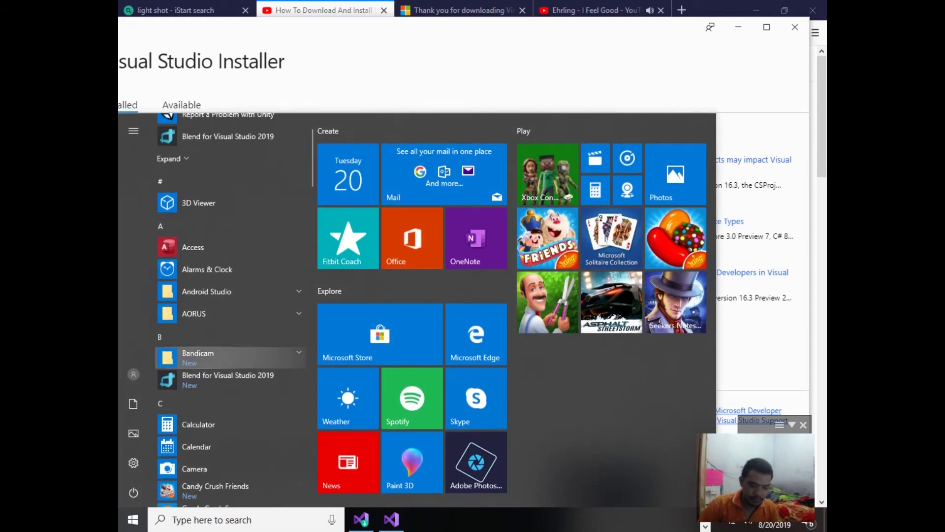
pyautogui.write('visu')
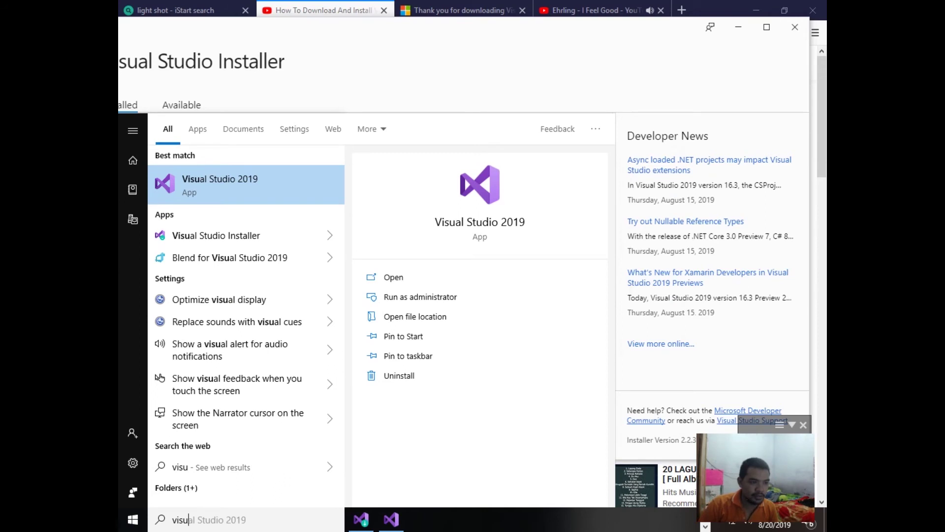
pyautogui.press('Return')
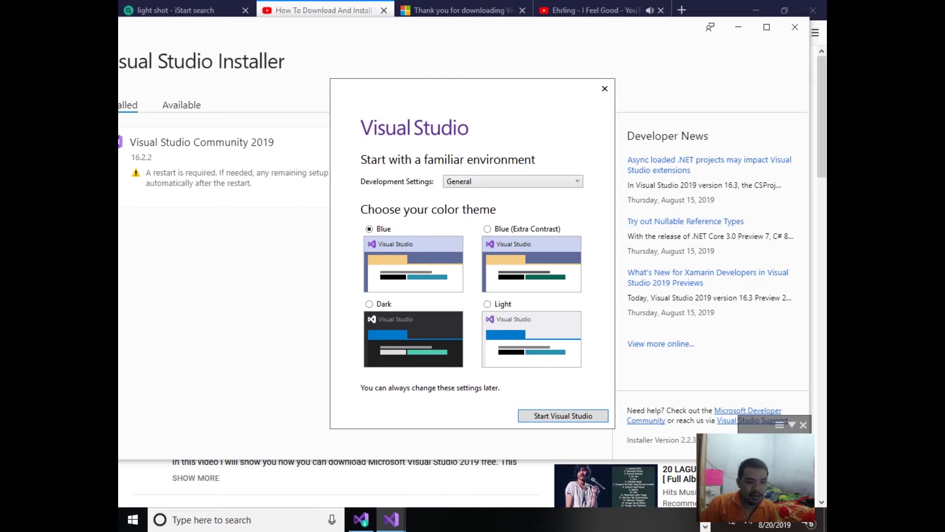
# - Choose the Dark color theme and start Visual Studio
pyautogui.click(369, 304)
pyautogui.press('Return')
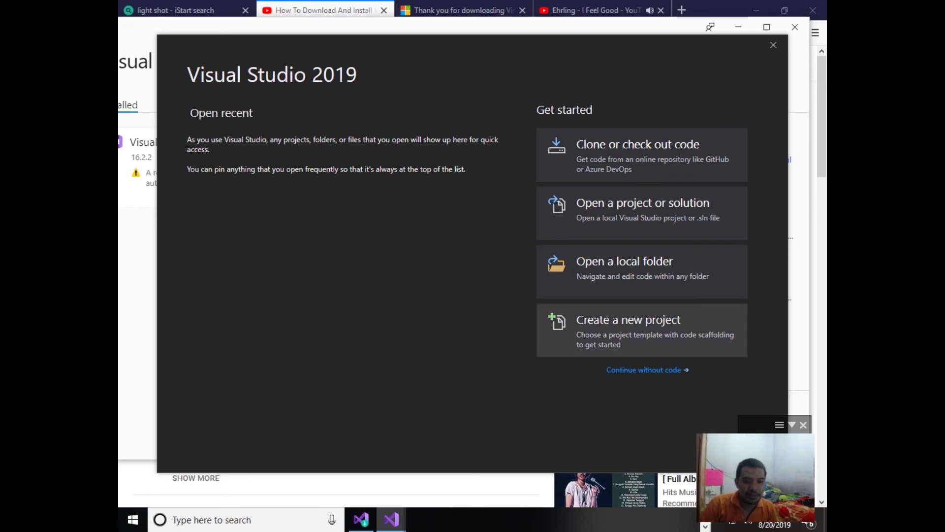
# - Begin creating a new project and examine the available project templates and the language filter options
pyautogui.click(640, 327)
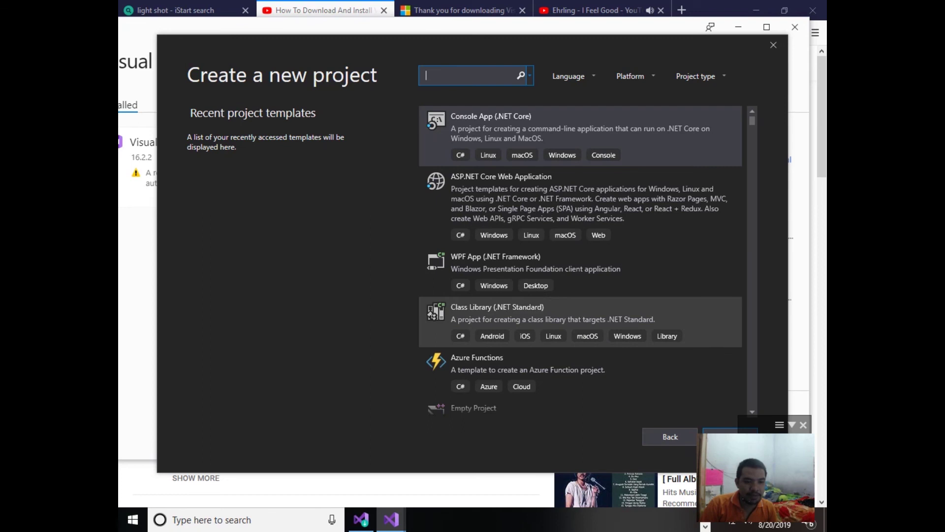
pyautogui.scroll(-6, 581, 256)
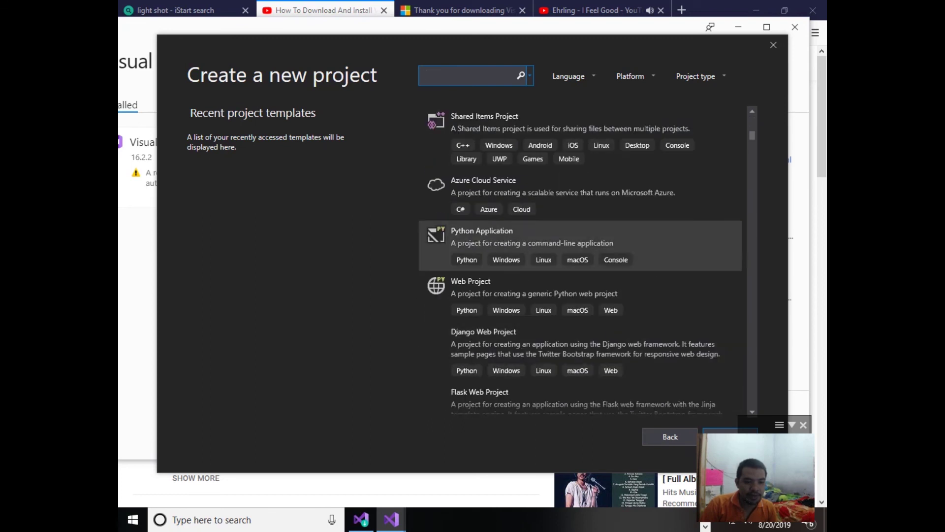
pyautogui.scroll(6, 581, 365)
pyautogui.scroll(-5, 581, 372)
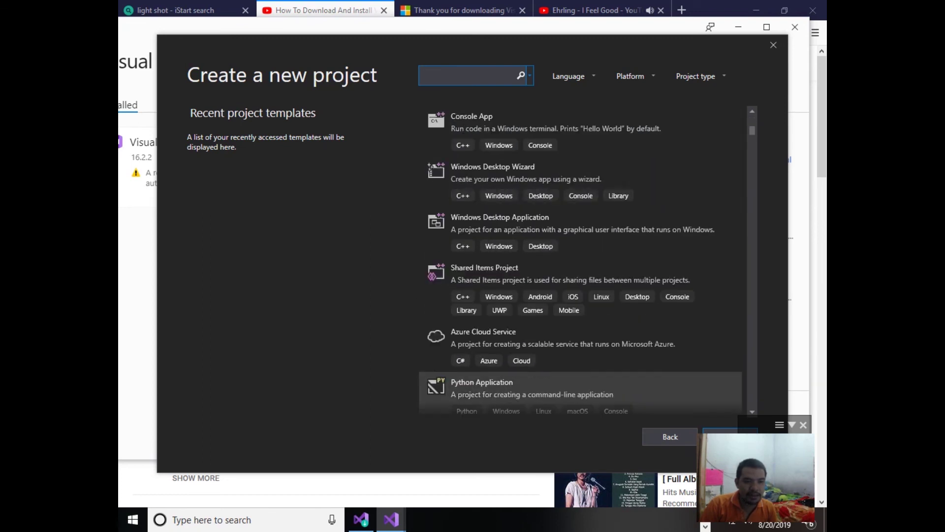
pyautogui.scroll(-5, 581, 379)
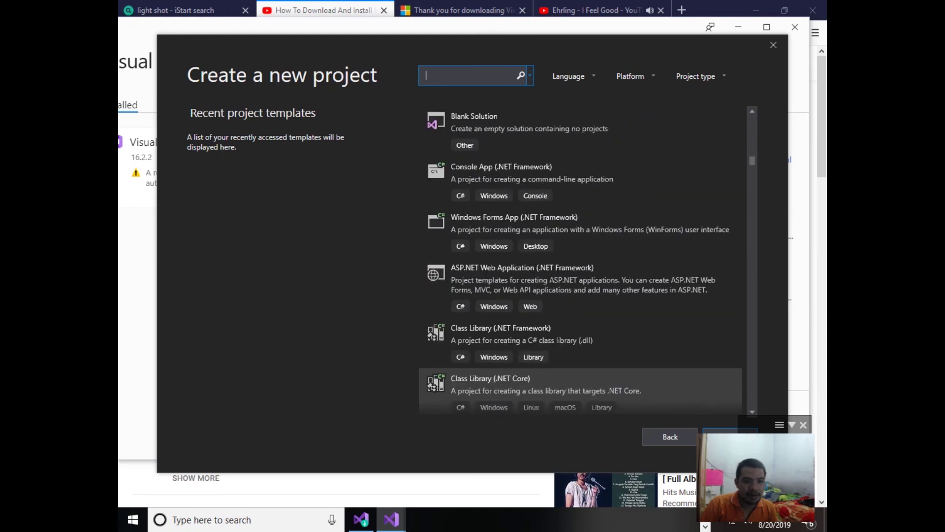
pyautogui.scroll(10, 581, 379)
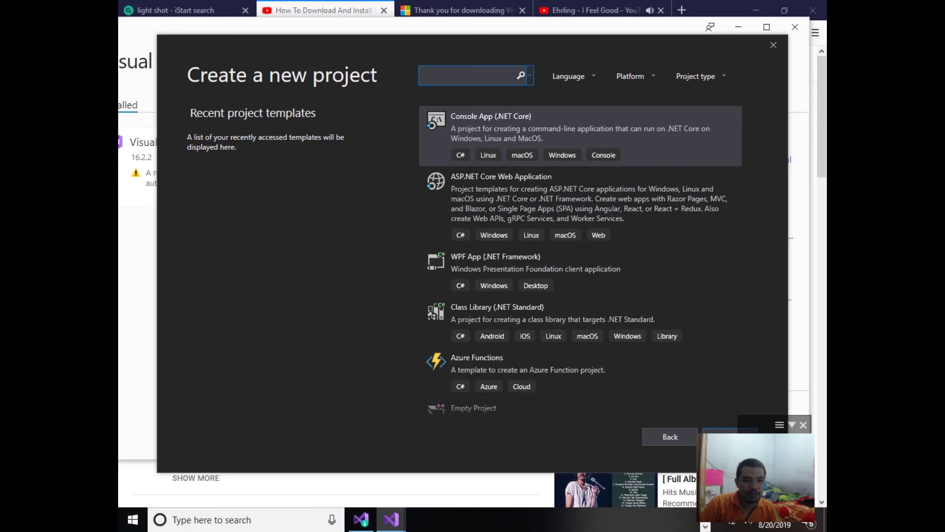
pyautogui.click(571, 76)
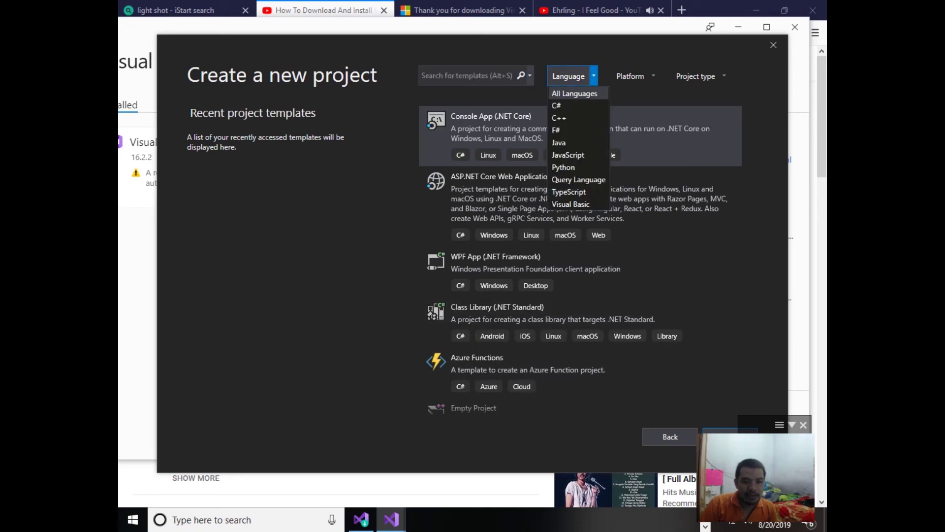
pyautogui.press('Escape')
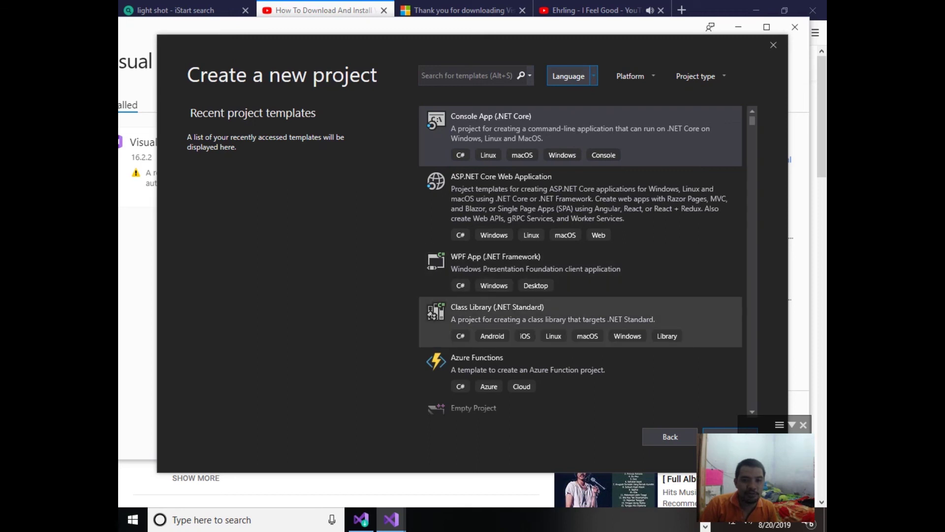